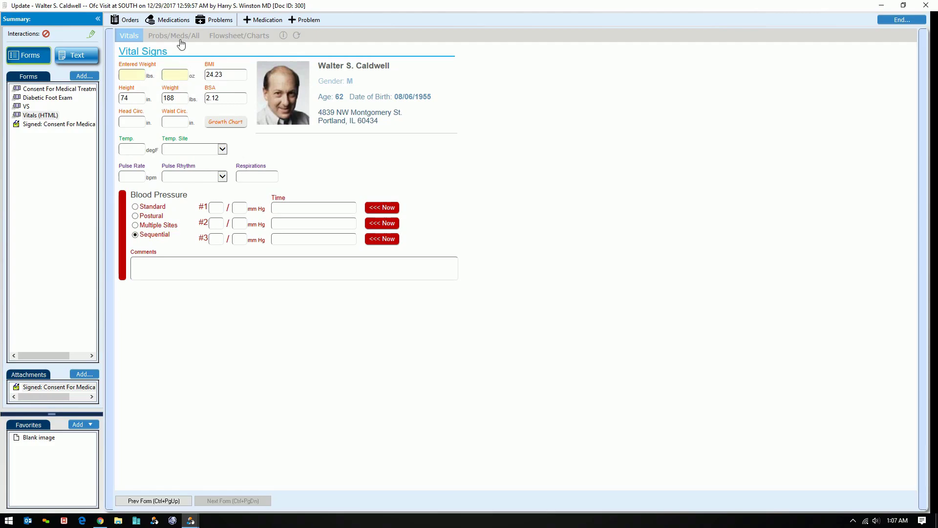
- Review the patient's problems and medications, then show the vitals flowsheet with blood pressure charts
left_click(181, 40)
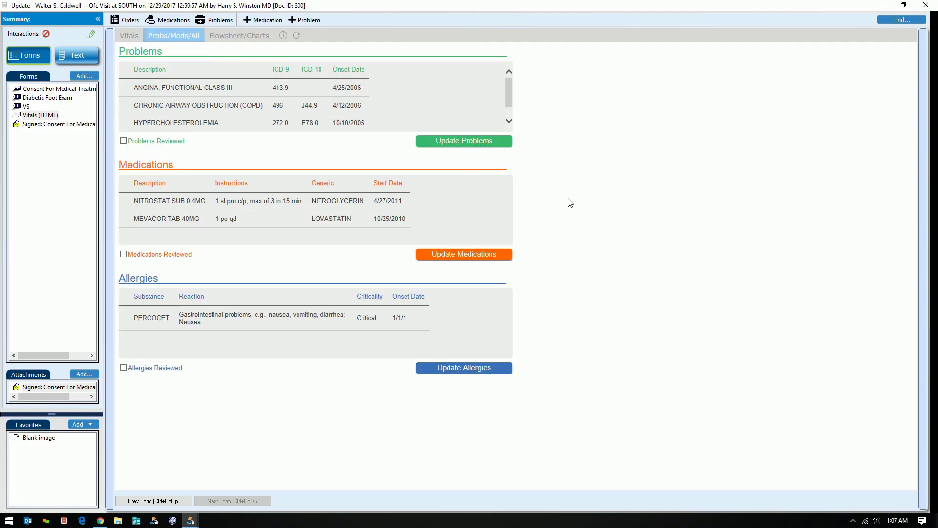
left_click_drag(509, 94, 511, 105)
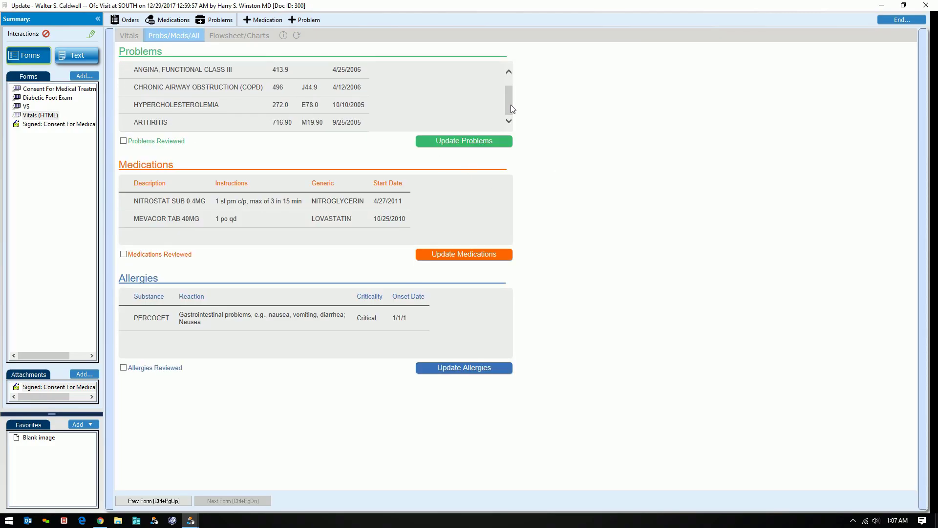
left_click(250, 38)
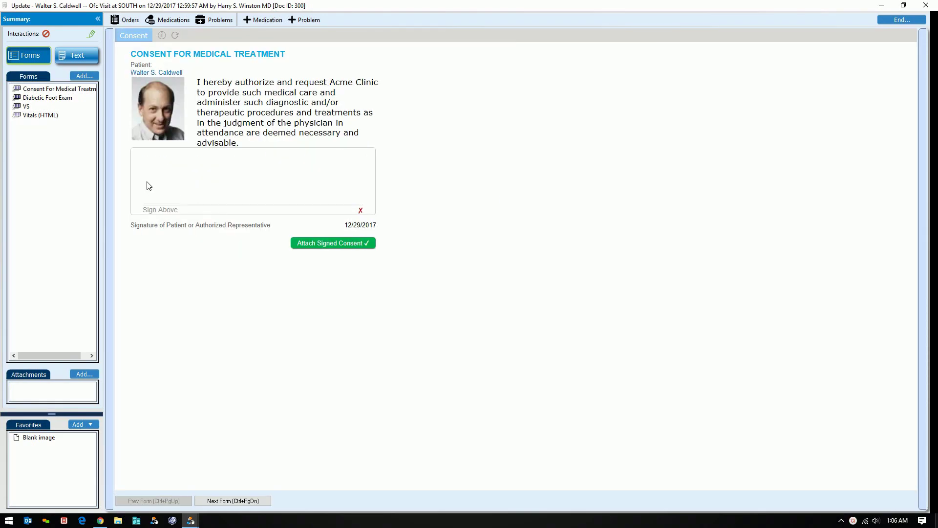
- Sign the treatment consent, attach the signed copy to the visit, and open it from Attachments
left_click_drag(147, 181, 345, 201)
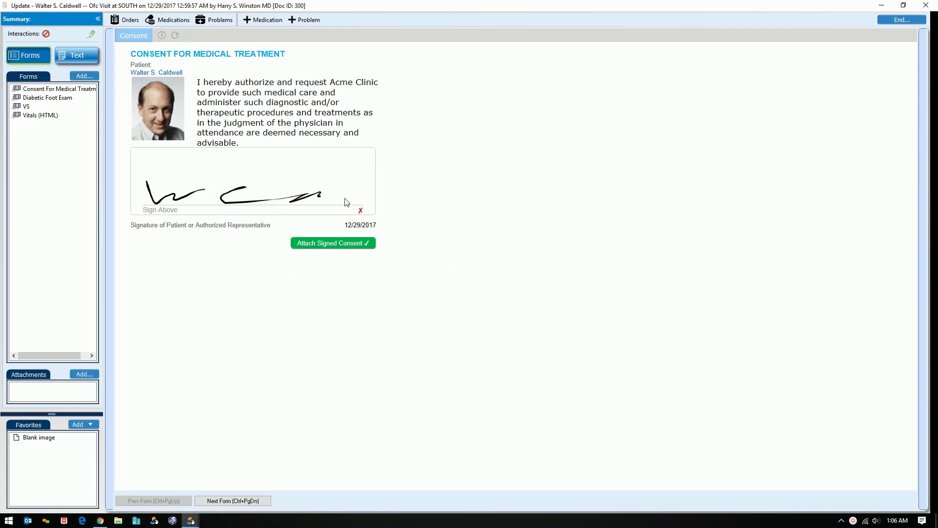
left_click(354, 244)
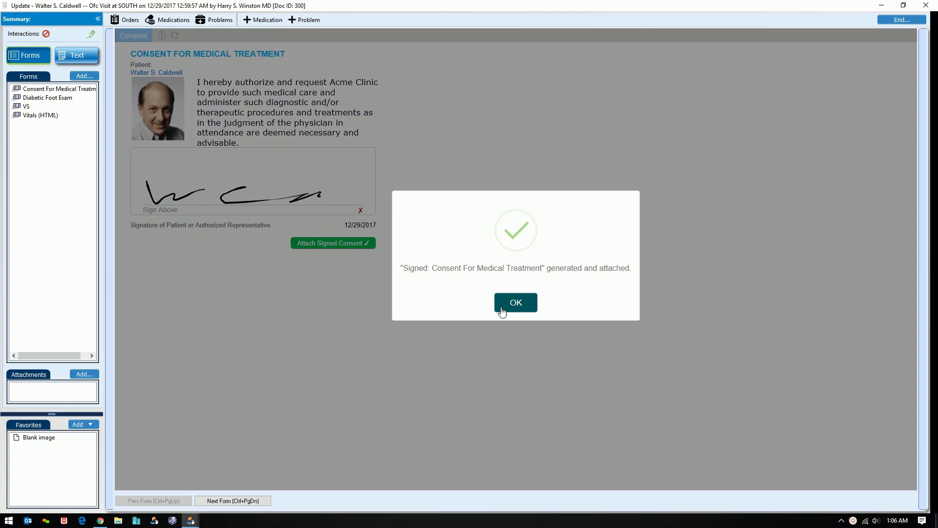
left_click(502, 311)
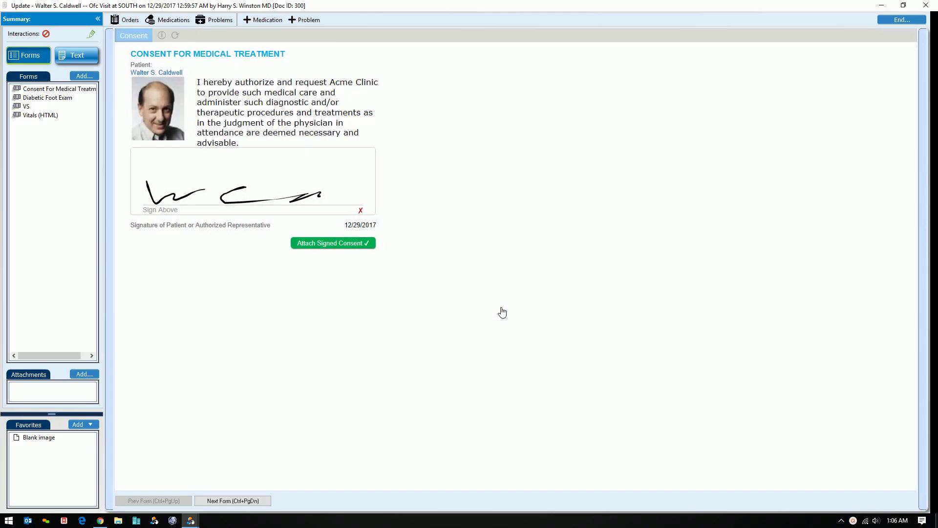
double_click(80, 389)
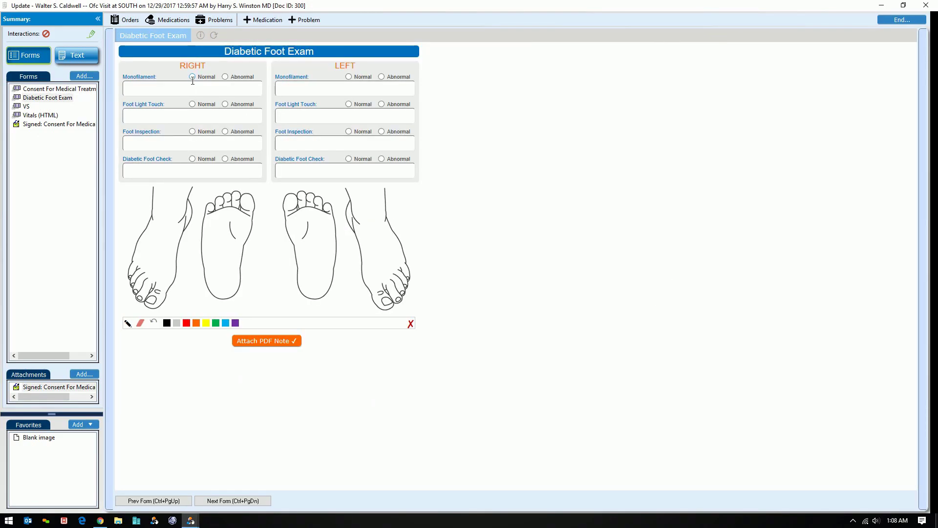
- Mark the right monofilament test Normal and draw a red X on the right sole
left_click(193, 77)
mouse_move(245, 220)
left_mouse_down()
mouse_move(229, 233)
mouse_move(255, 236)
left_mouse_up()
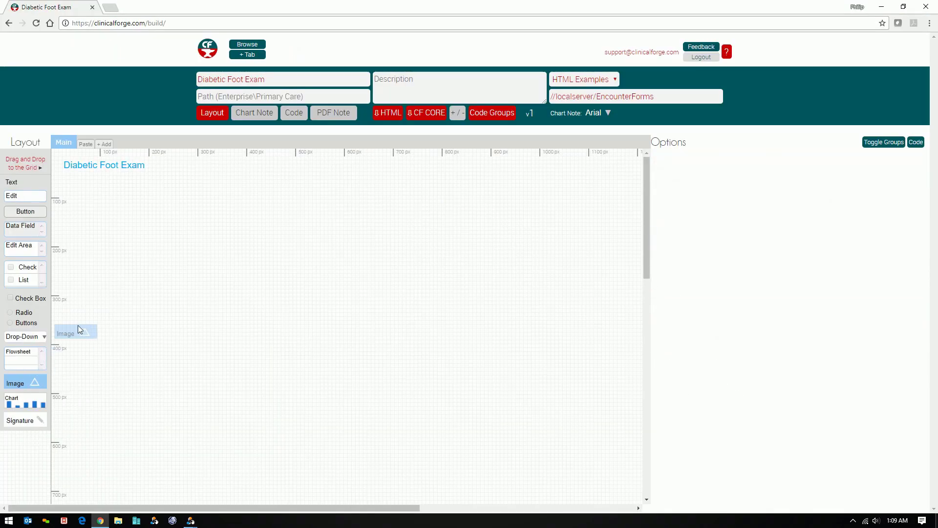
- Add a drawing-enabled feet.jpg image, switch the vitals chart to Line, and reposition both
left_click_drag(79, 329, 88, 313)
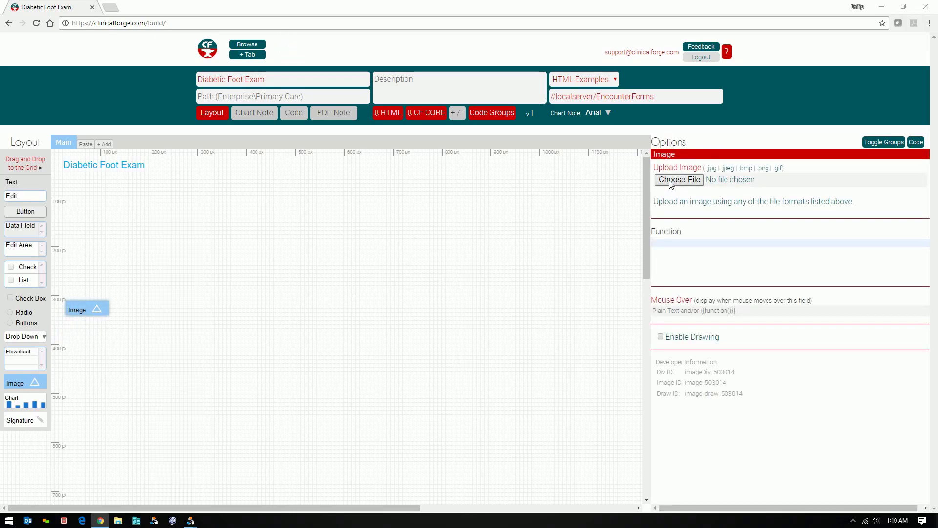
left_click(669, 181)
left_click(332, 97)
left_click(382, 247)
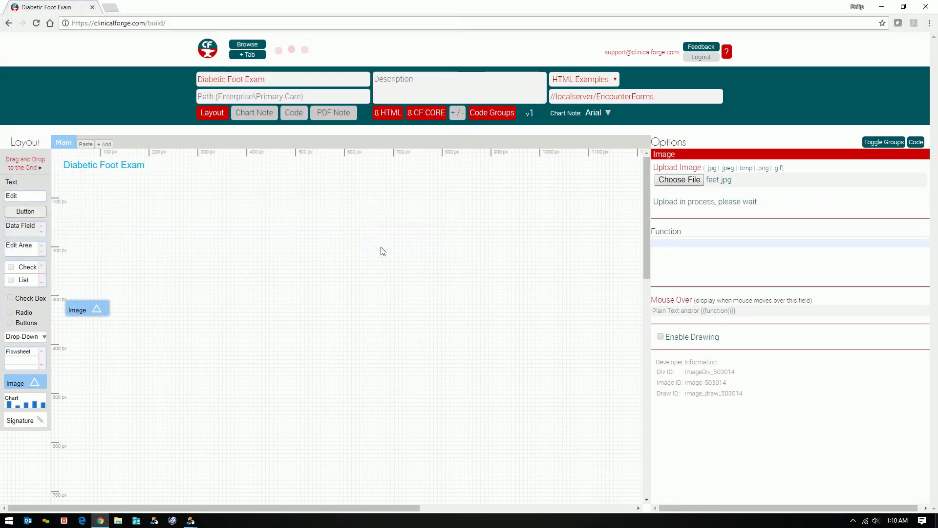
left_click(660, 336)
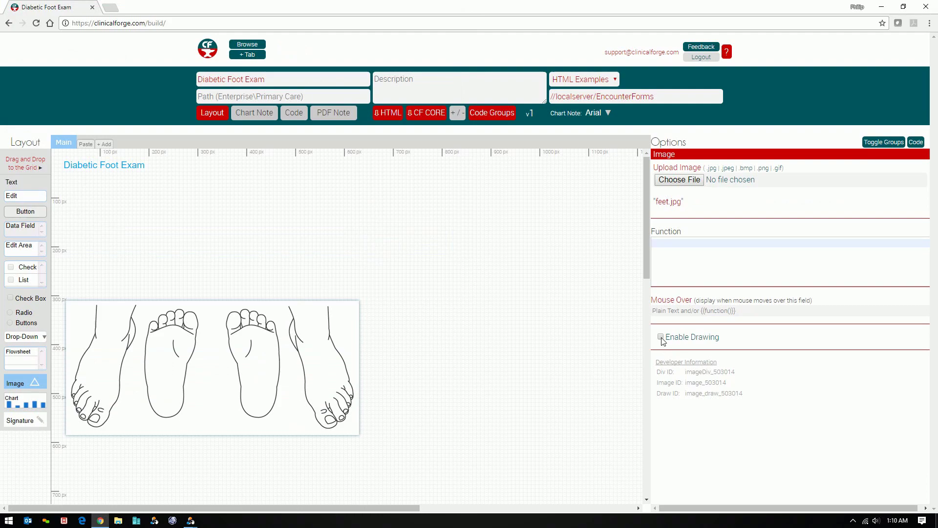
left_click_drag(201, 381, 199, 342)
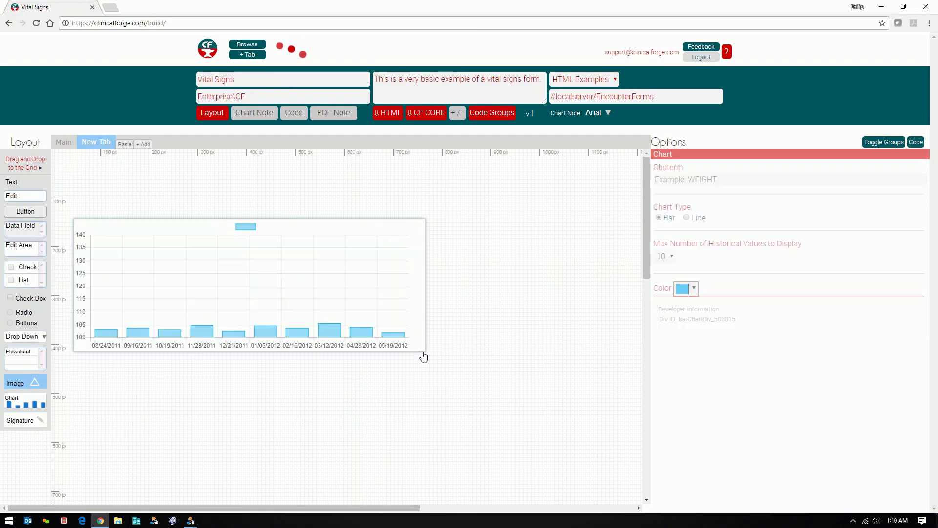
left_click(686, 217)
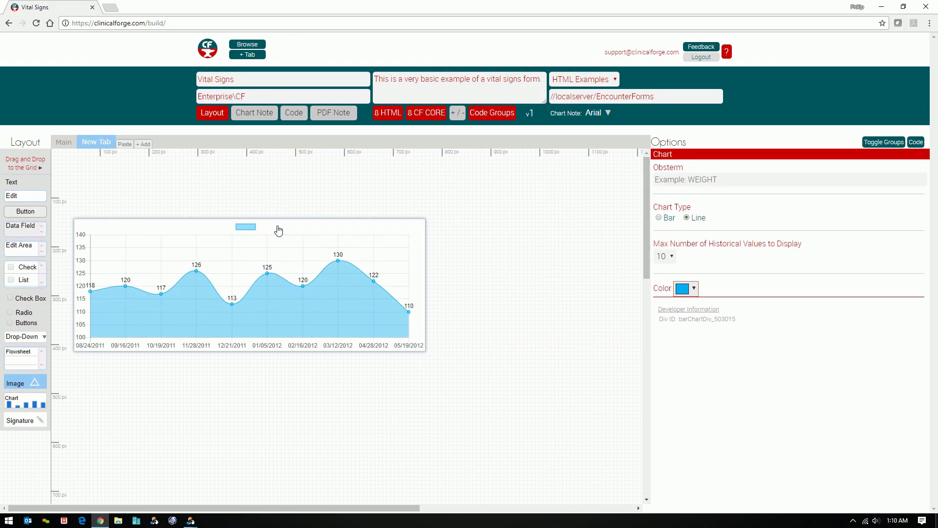
left_click_drag(280, 230, 265, 173)
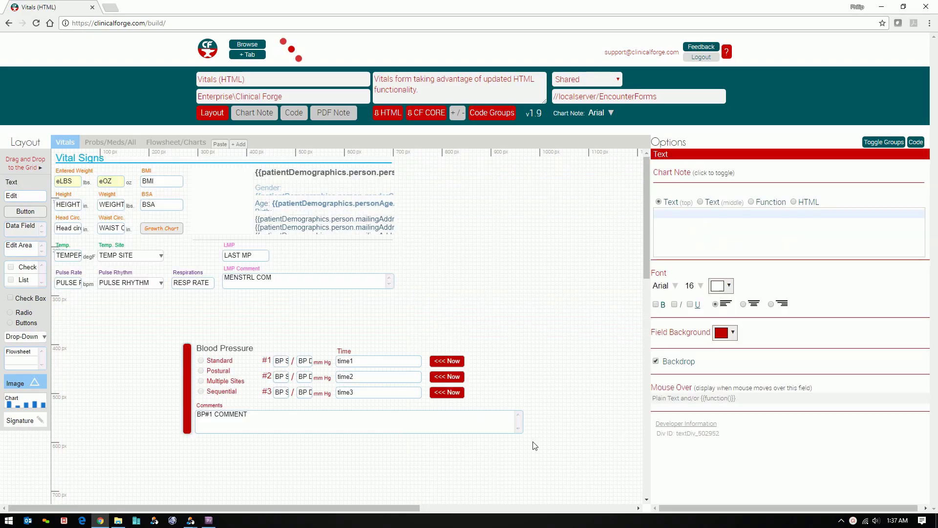
- Drag the Blood Pressure group up-left and place a signature pad below its comments box
left_click_drag(187, 360, 55, 307)
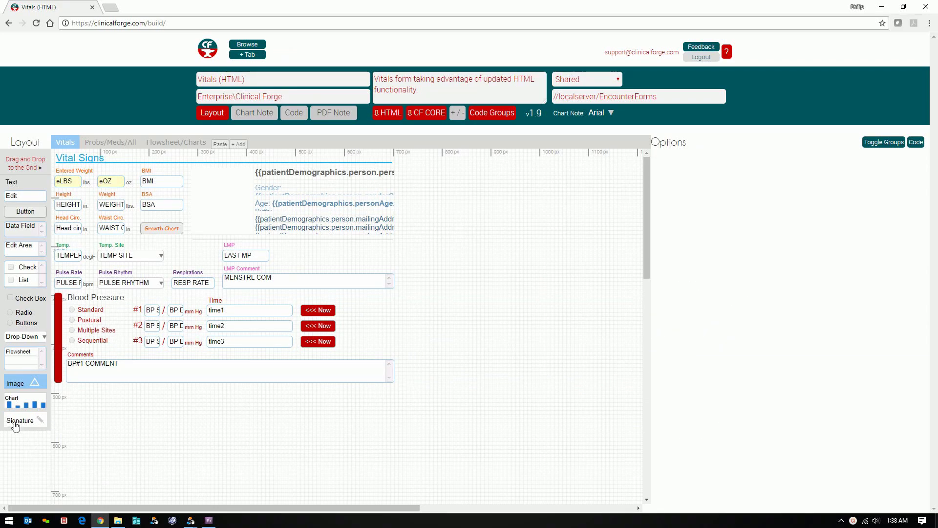
left_click_drag(17, 425, 84, 400)
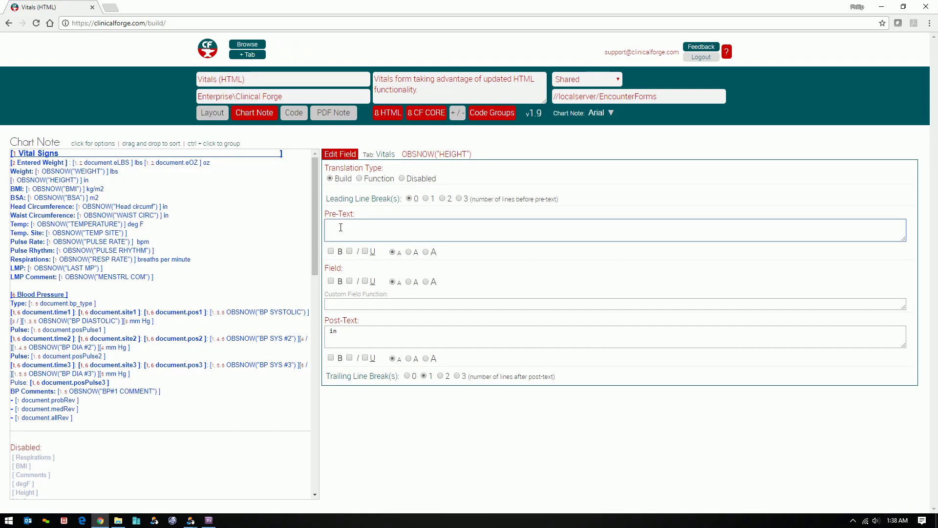
type("He")
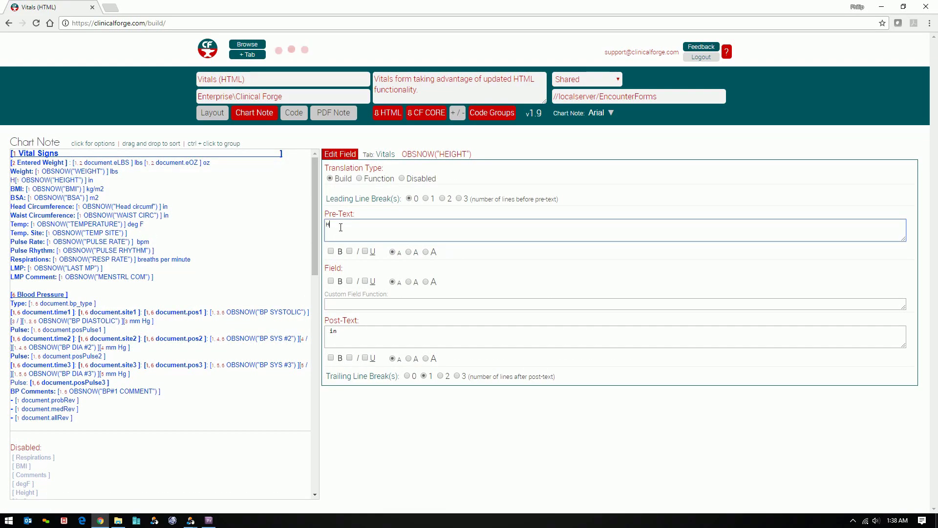
type("ight:")
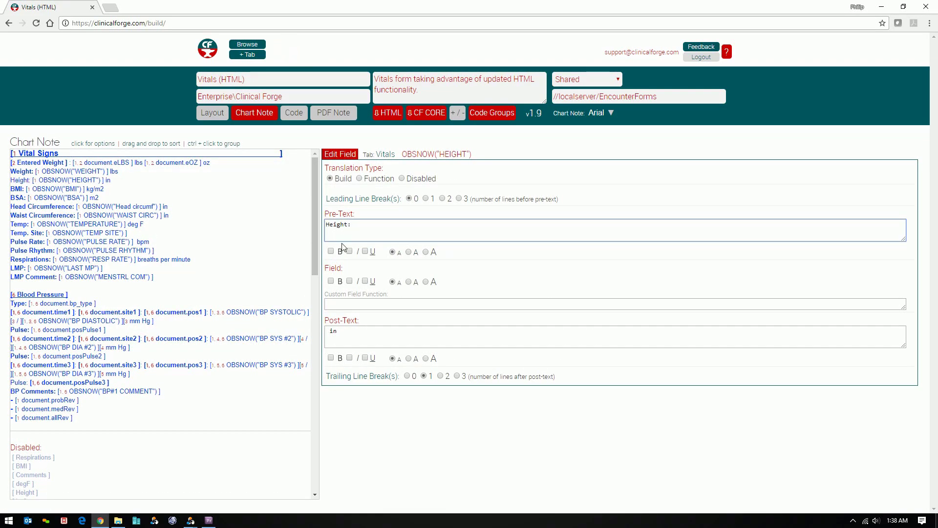
- Bold the Height line's 'Height:' pre-text and move that line above Weight
left_click(331, 252)
left_click_drag(30, 181, 20, 174)
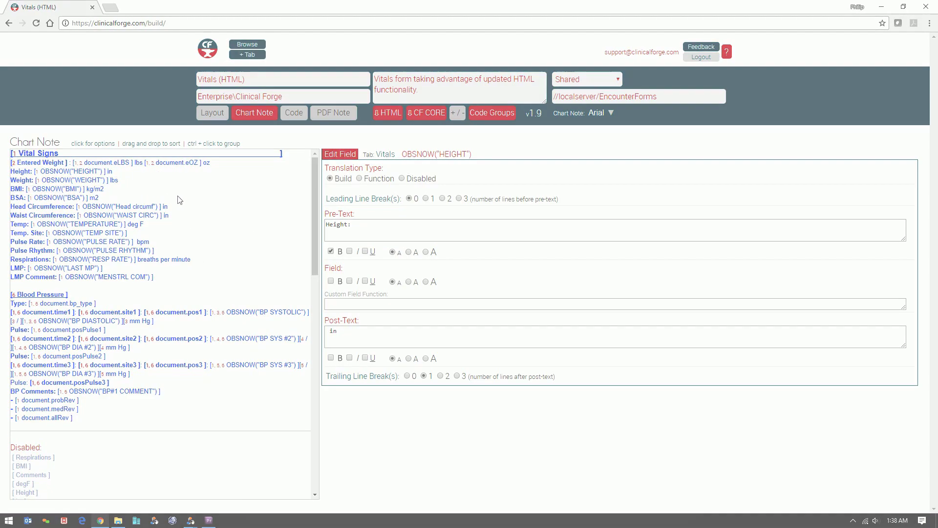